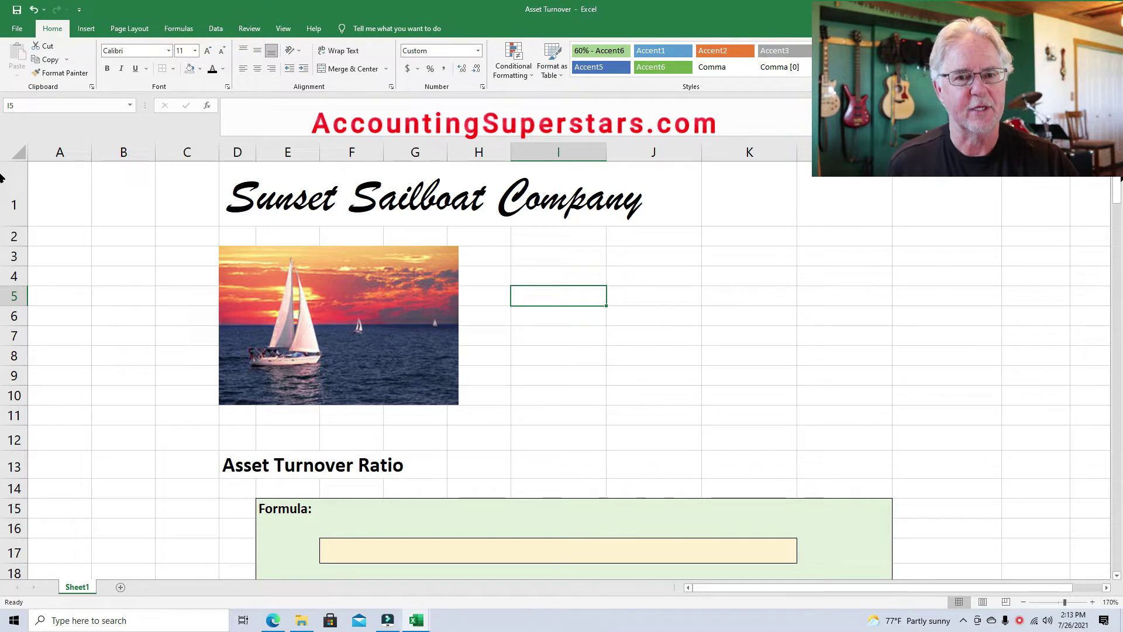
Scroll down until row 9 is at the top, showing the formula box and the empty turnover table
scroll(1117, 182, "down", 3)
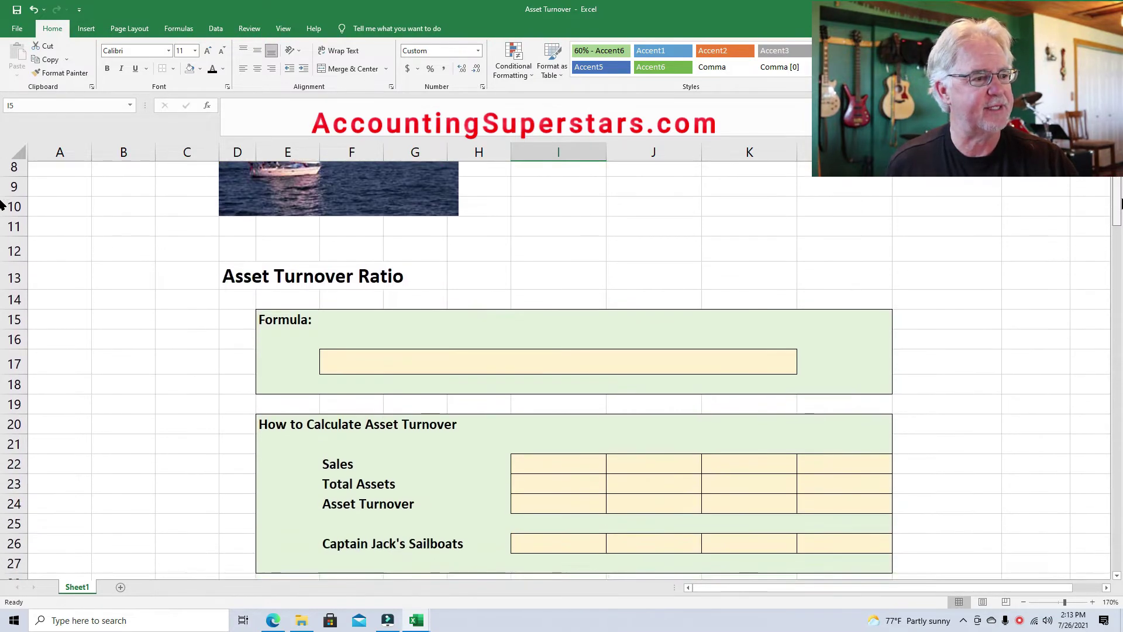
Recolour the hidden text in F17 so 'Asset Turnover = Sales / Total Assets' is readable
left_click(345, 347)
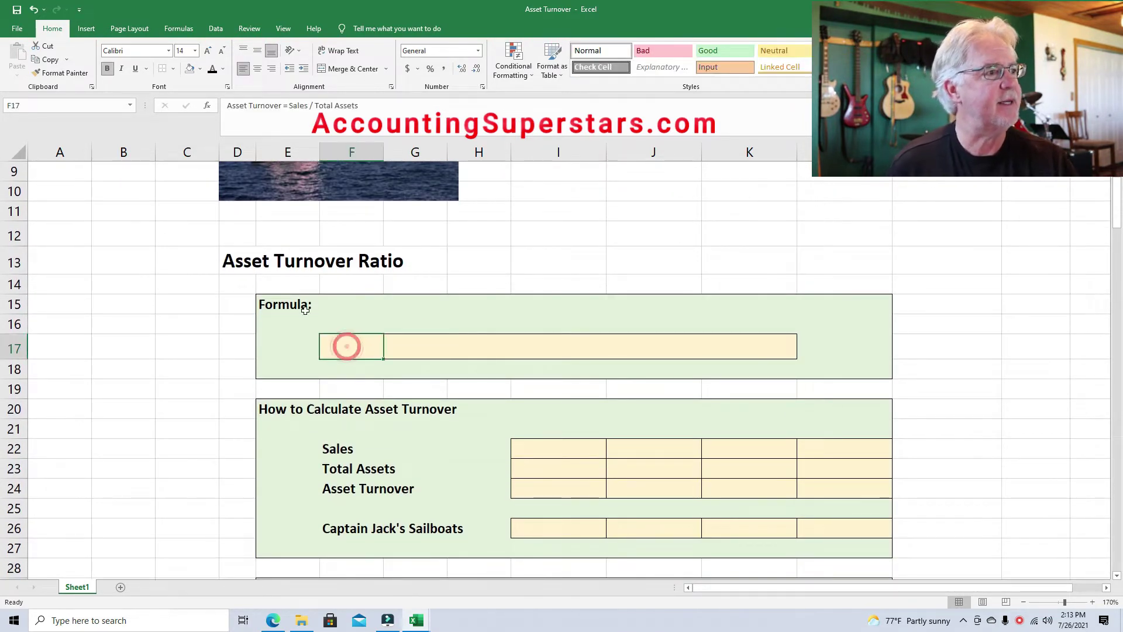
left_click(214, 69)
left_click(263, 343)
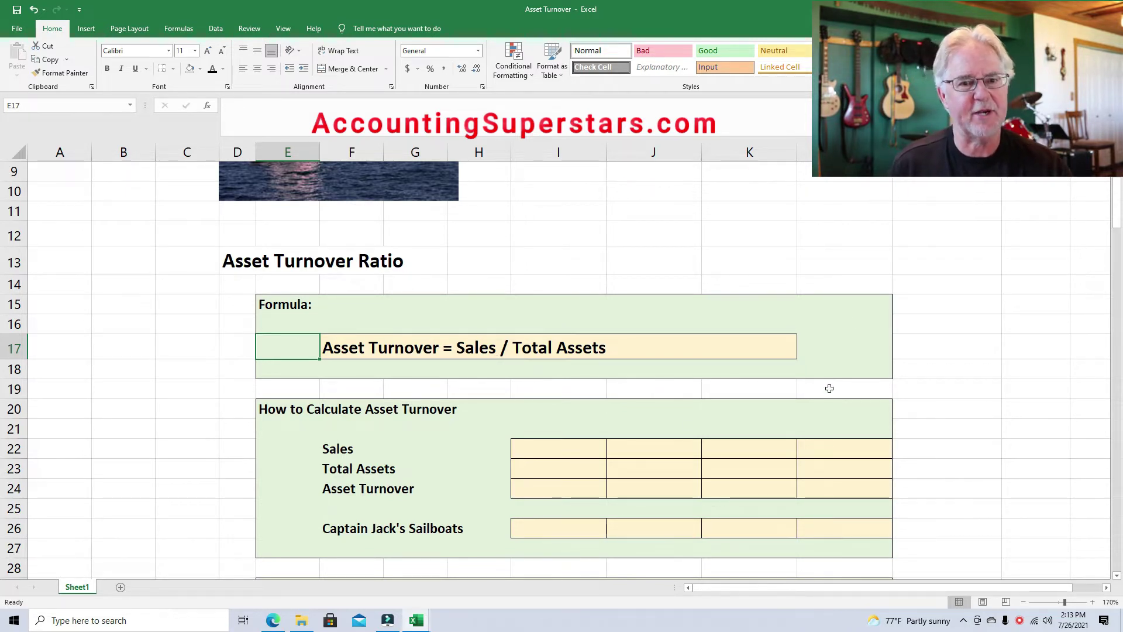
left_click_drag(1117, 201, 1117, 243)
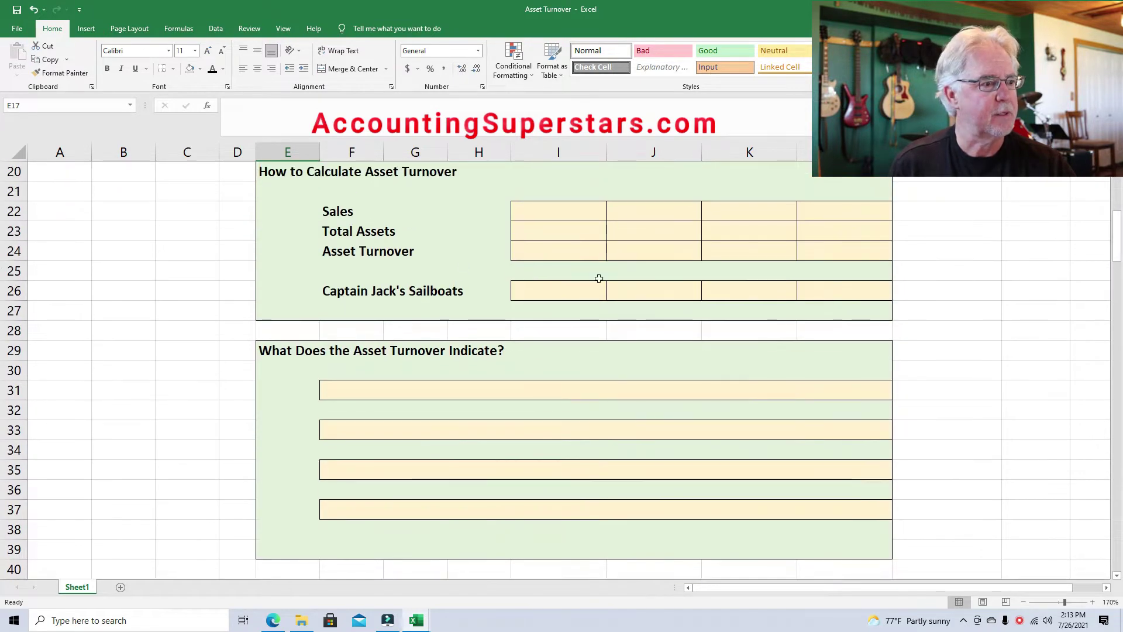
Split the window above row 27 and move the lower pane down to the Income Statement
left_click(18, 311)
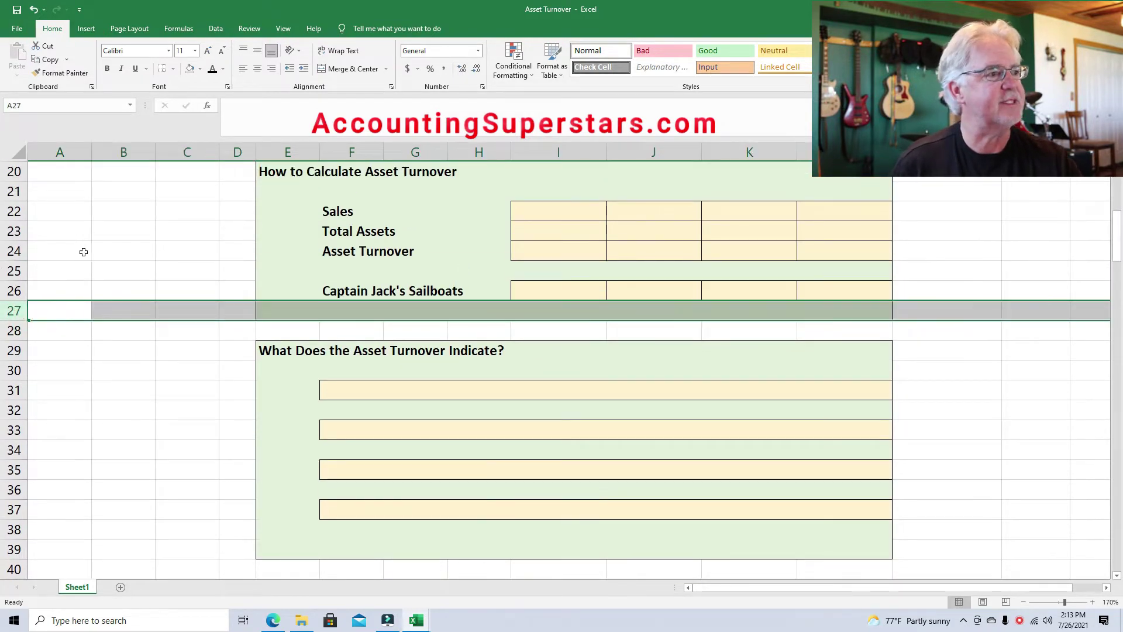
left_click(283, 29)
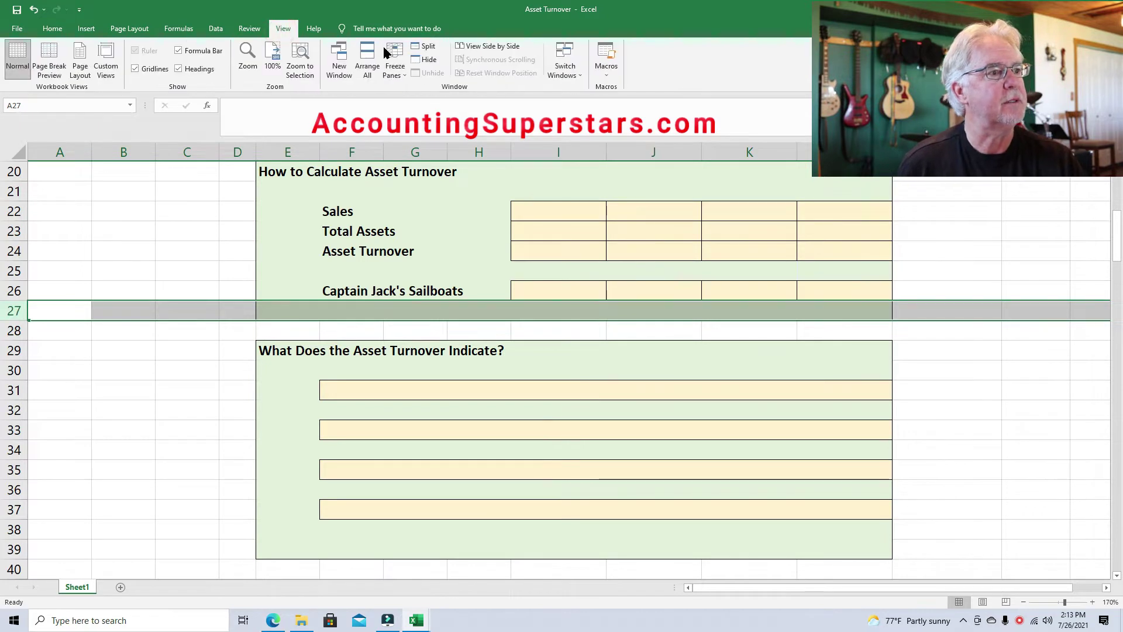
left_click(424, 45)
left_click(558, 348)
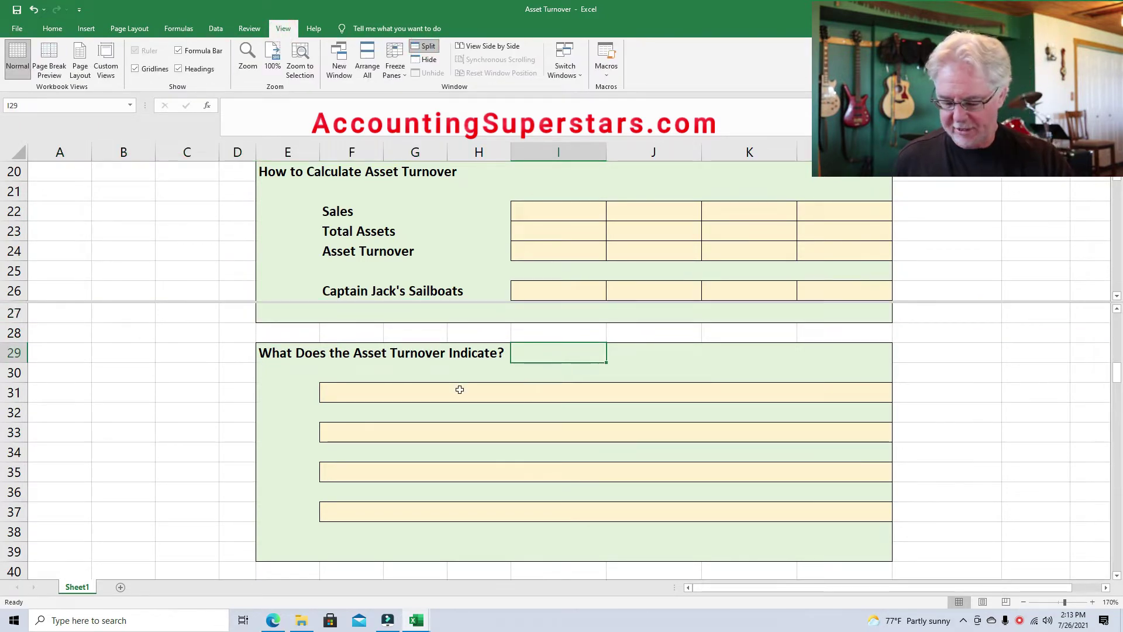
key("Down")
key("Down")
key("Down")
key("Down")
key("Down")
key("Down")
key("Down")
key("Down")
key("Down")
key("Down")
key("Down")
key("Down")
key("Down")
key("Down")
key("Down")
key("Down")
key("Down")
key("Down")
key("Down")
key("Down")
key("Down")
key("Down")
key("Down")
key("Down")
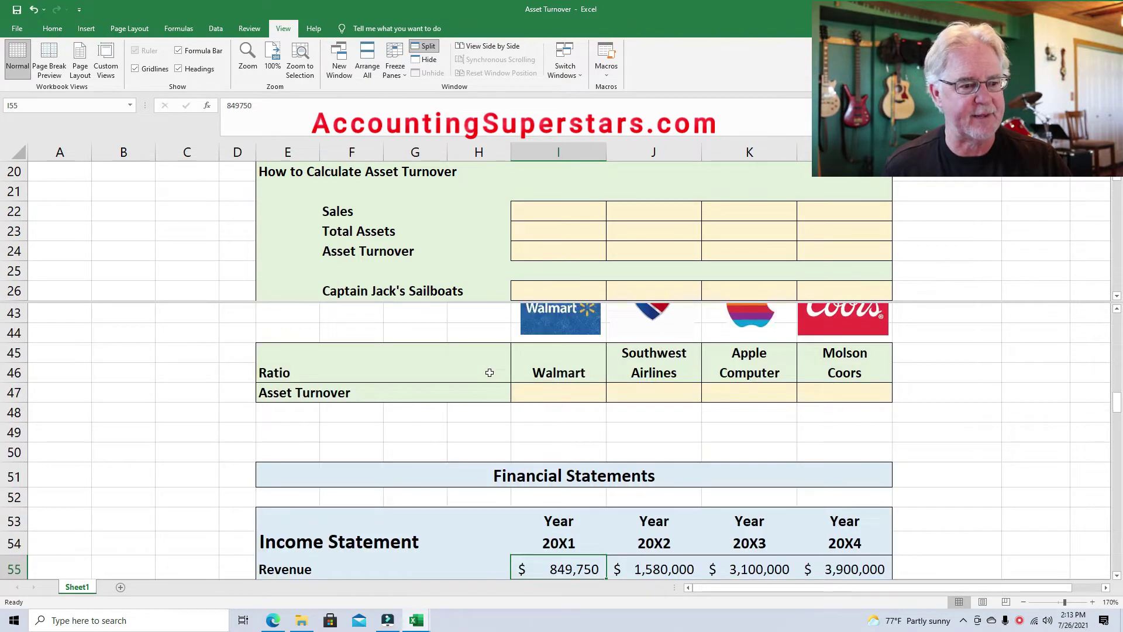
key("Down")
key("Down")
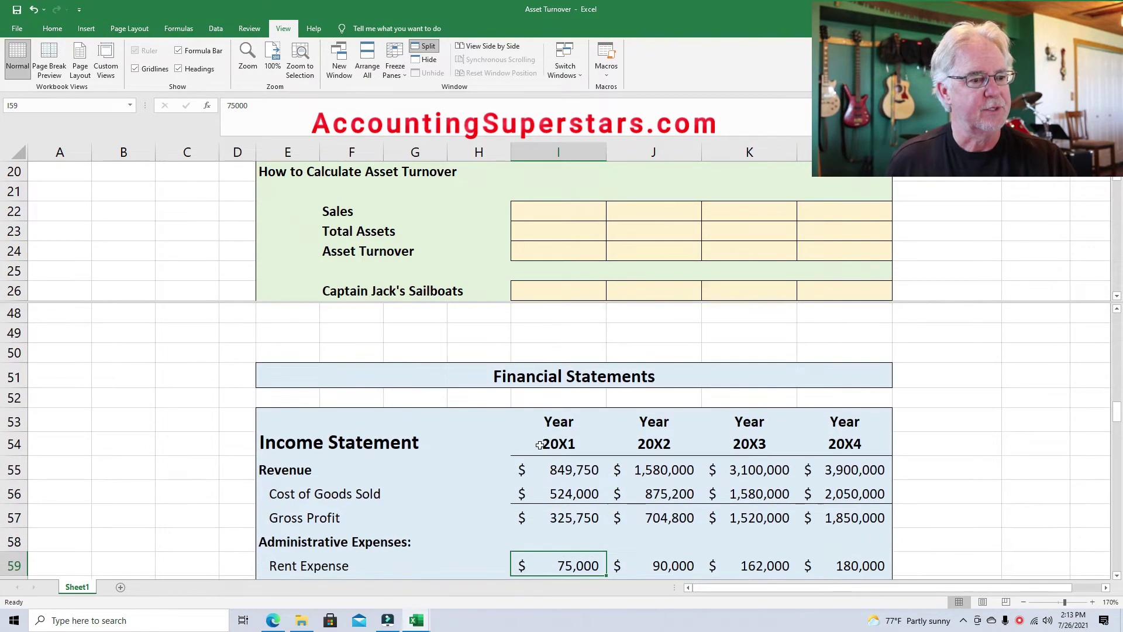
Shade the Revenue figures in I55:L55 with an orange fill
left_click(558, 470)
left_click_drag(576, 468, 835, 472)
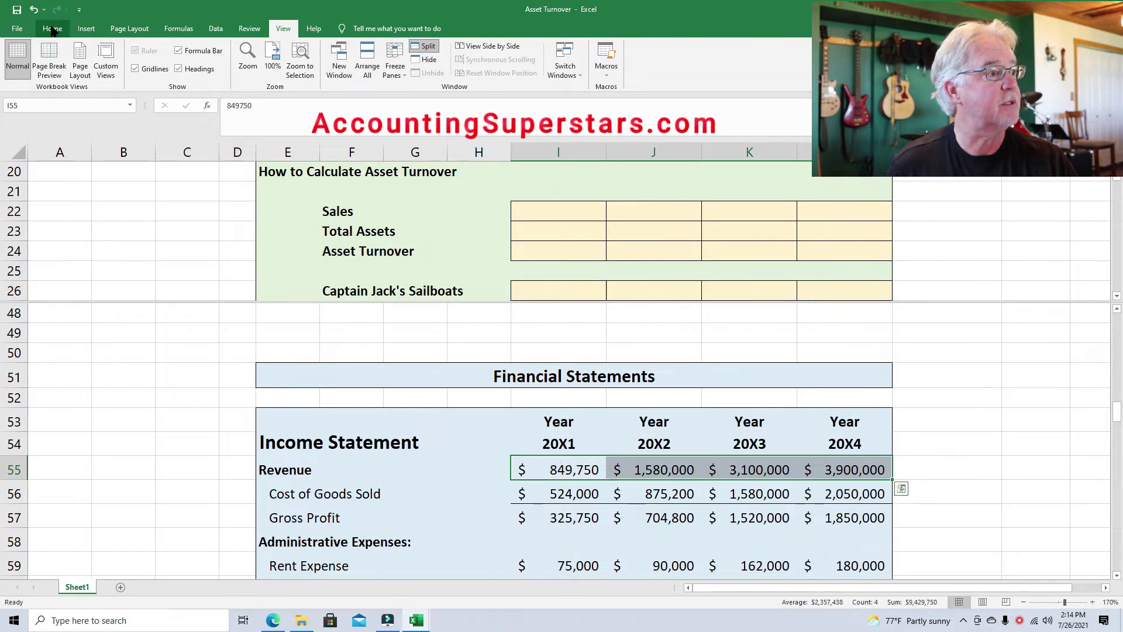
left_click(52, 30)
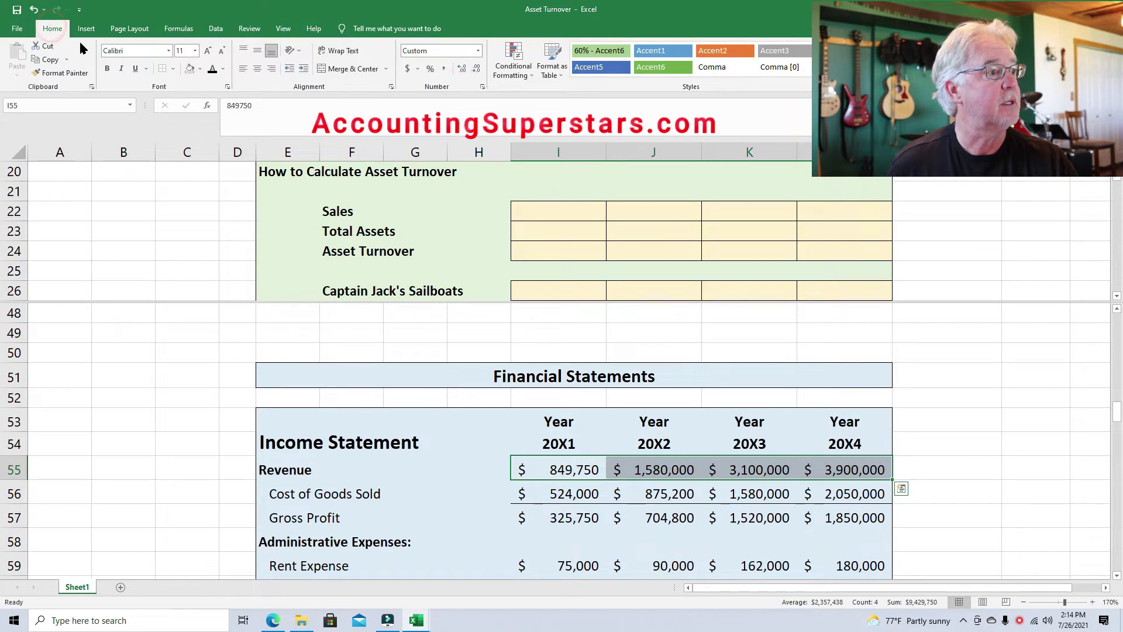
left_click(200, 69)
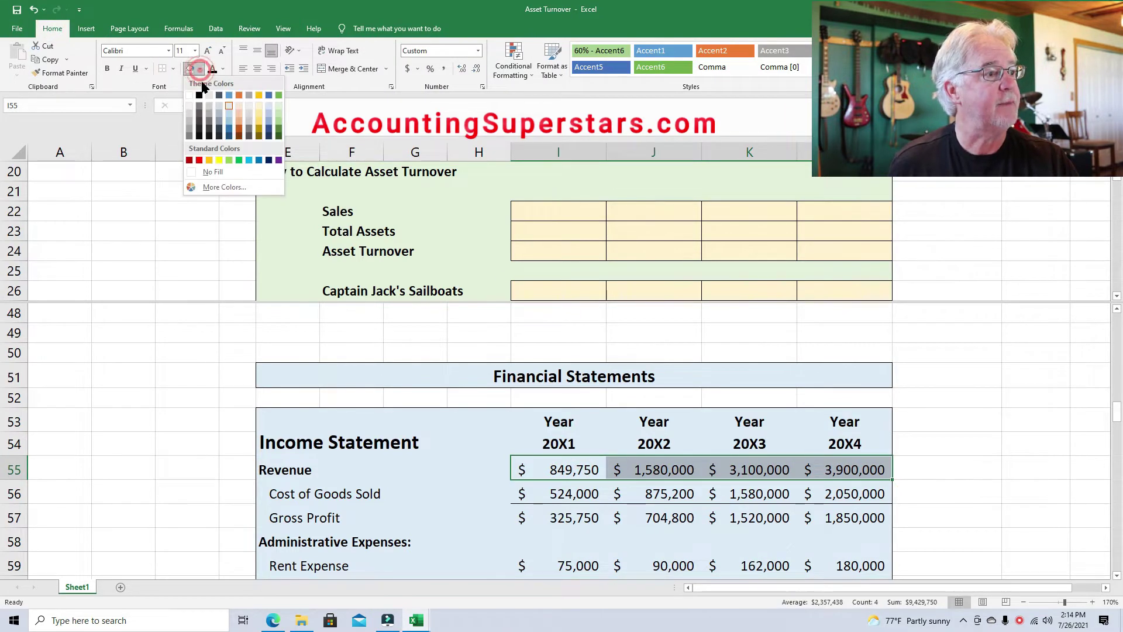
left_click(234, 109)
left_click(443, 491)
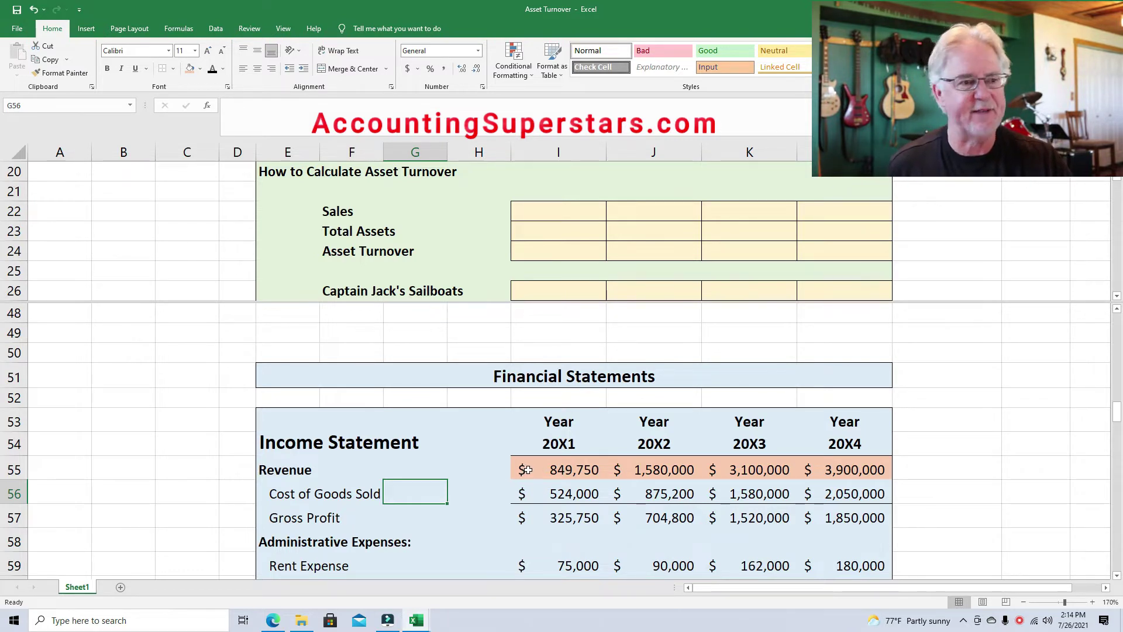
Reveal the Sales formulas in I22:L22: $849,750, $1,580,000, $3,100,000 and $3,900,000
left_click(524, 217)
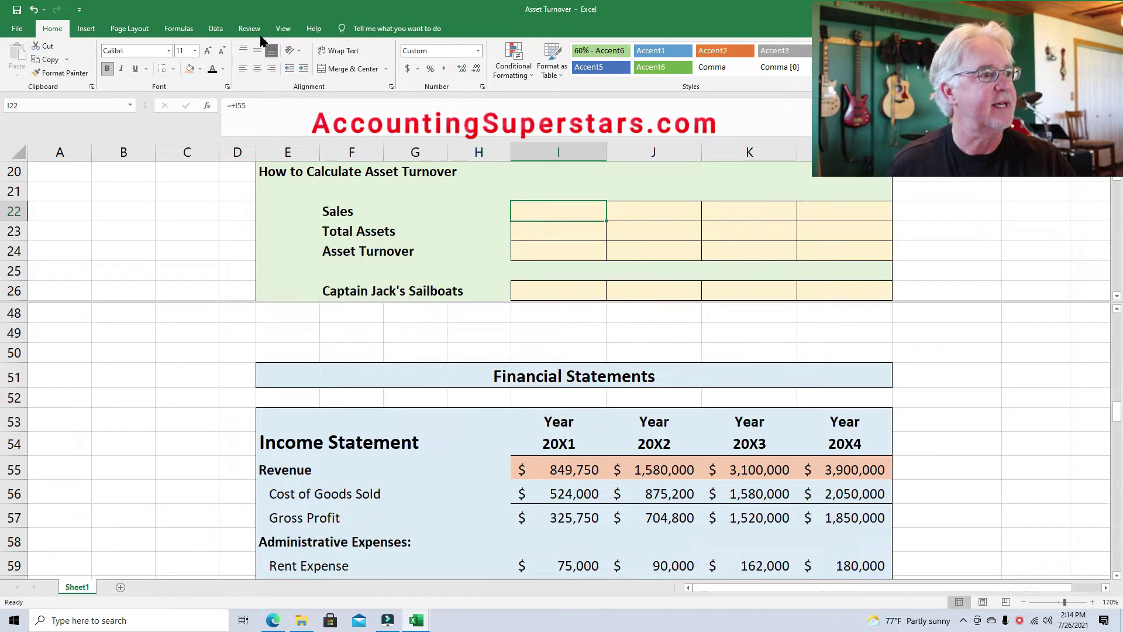
left_click(209, 69)
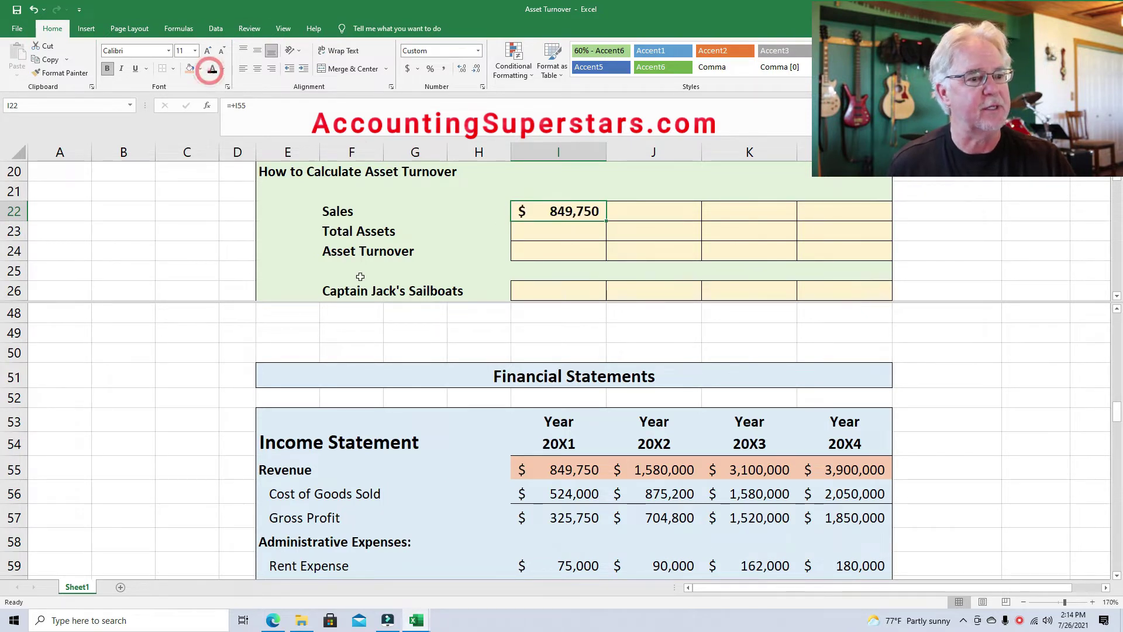
left_click(673, 474)
left_click(646, 210)
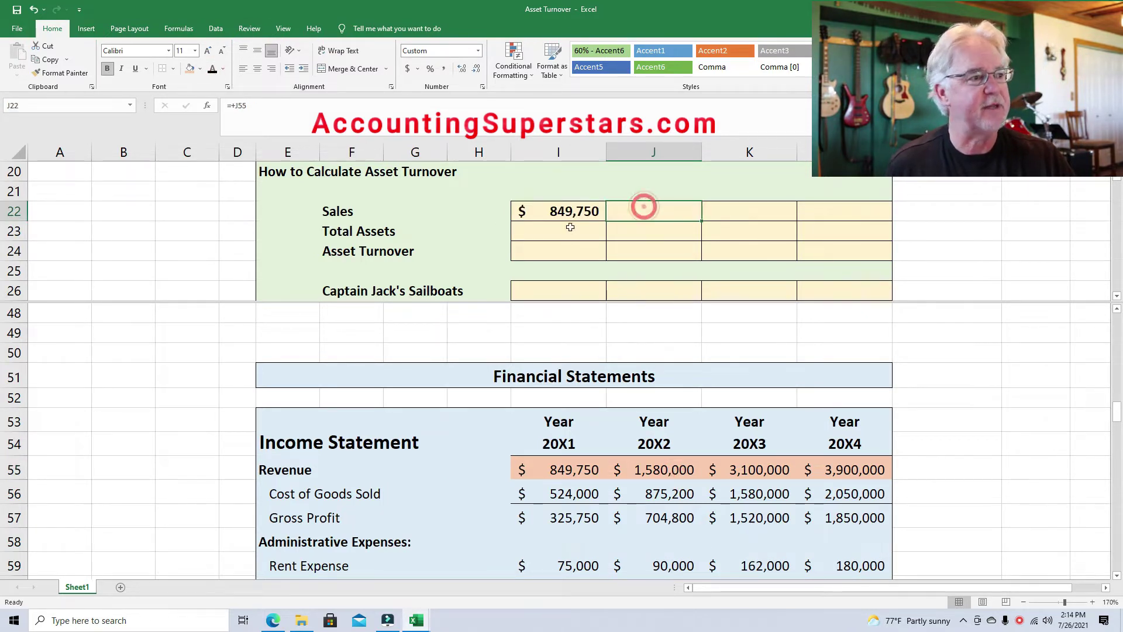
left_click(212, 69)
left_click(737, 471)
left_click(728, 218)
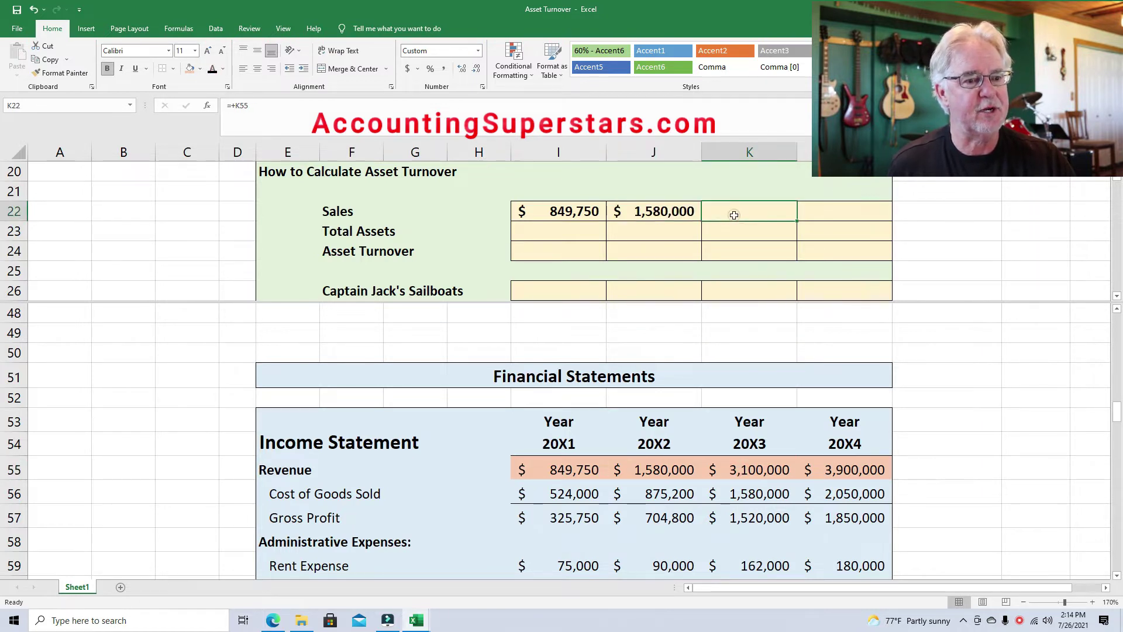
left_click(211, 69)
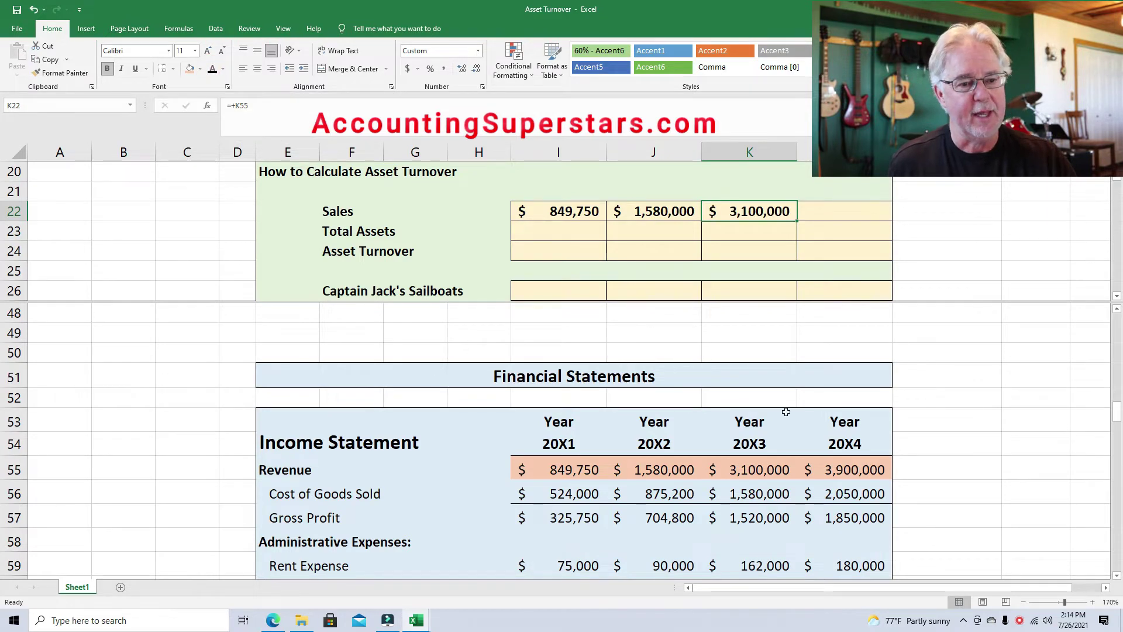
left_click(852, 206)
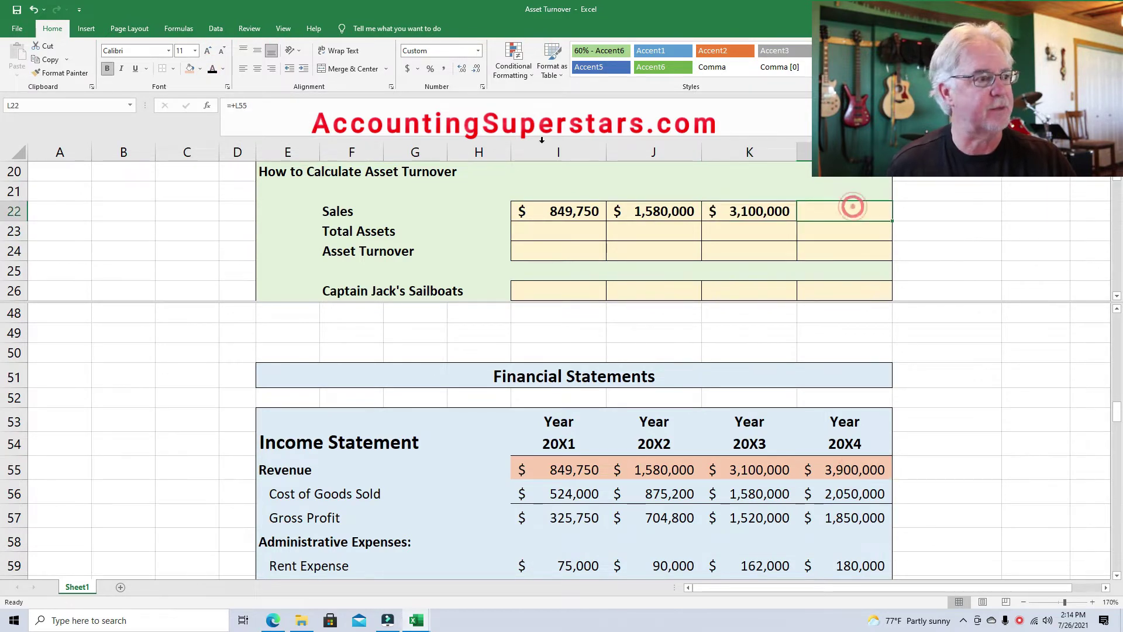
left_click(212, 69)
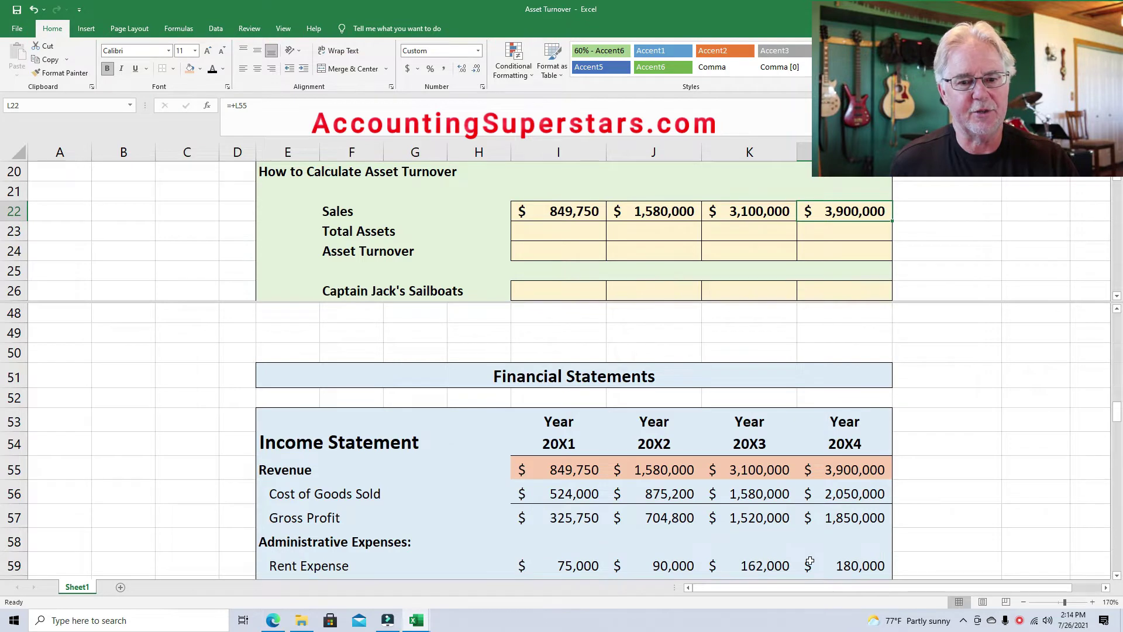
Scroll to row 88 and shade the Total Assets figures I88:L88 orange
left_click_drag(1115, 412, 1117, 455)
scroll(2, 457, "down", 3)
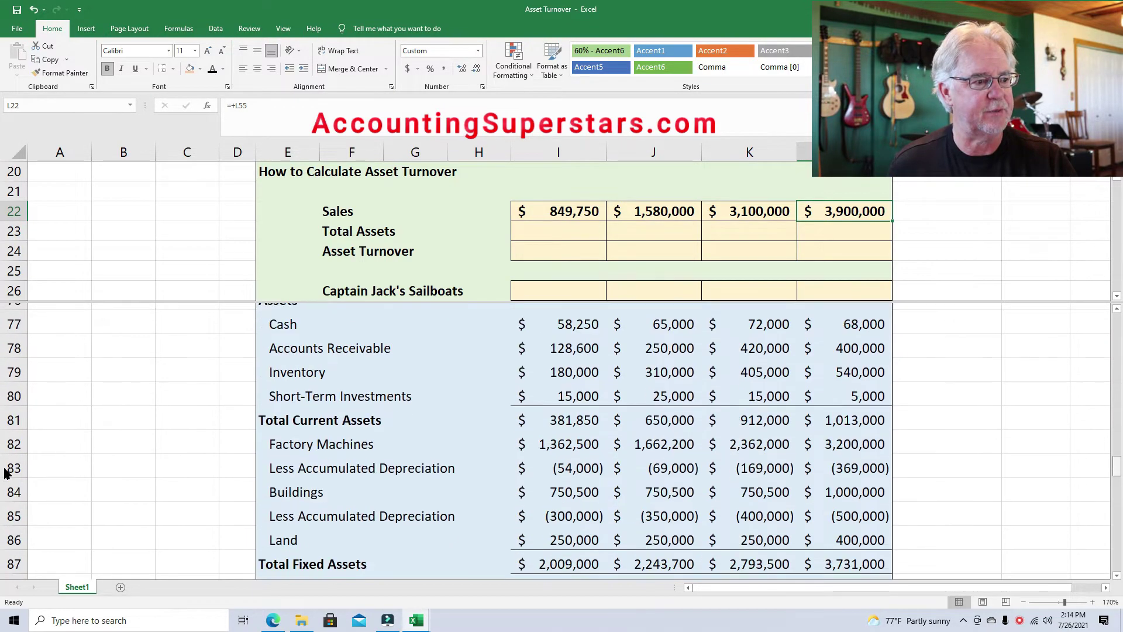
scroll(5, 473, "down", 2)
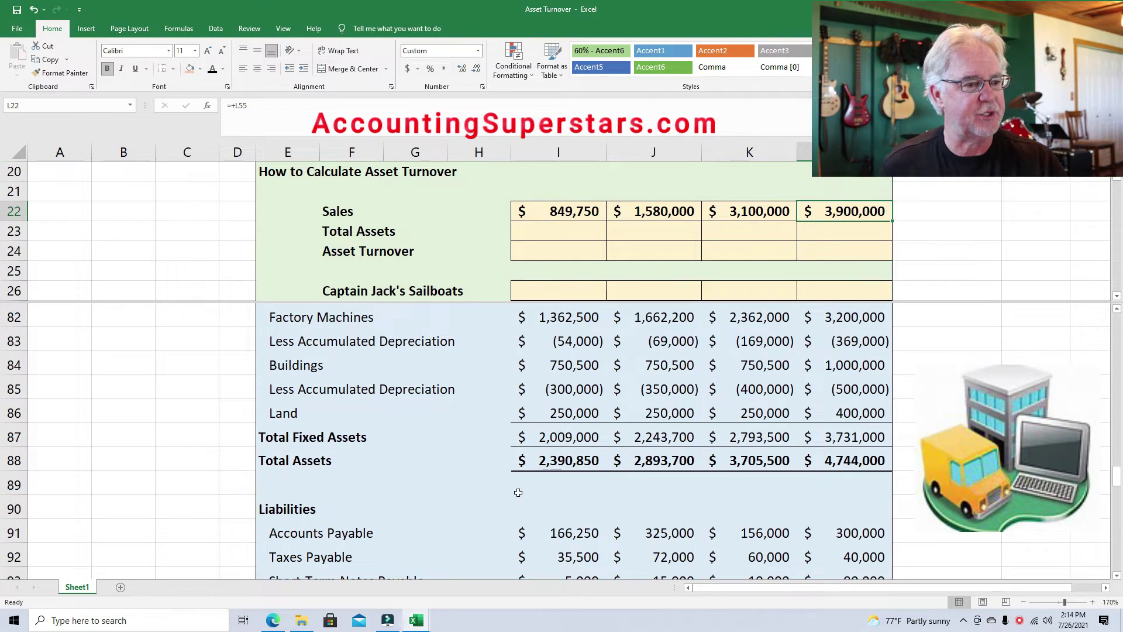
left_click_drag(556, 460, 829, 460)
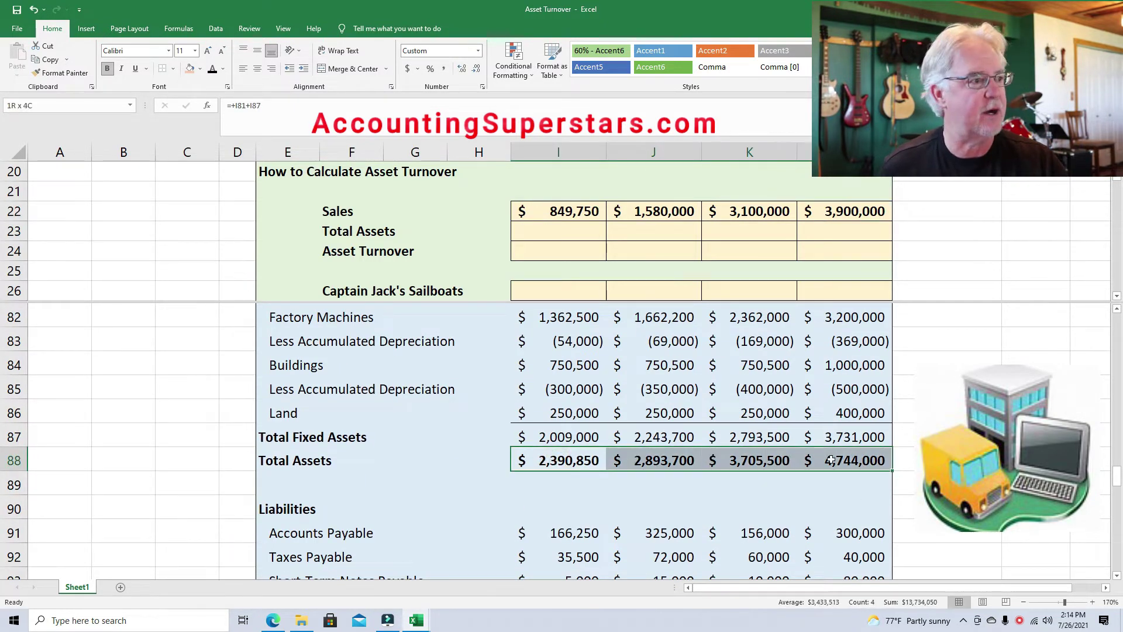
left_click(190, 68)
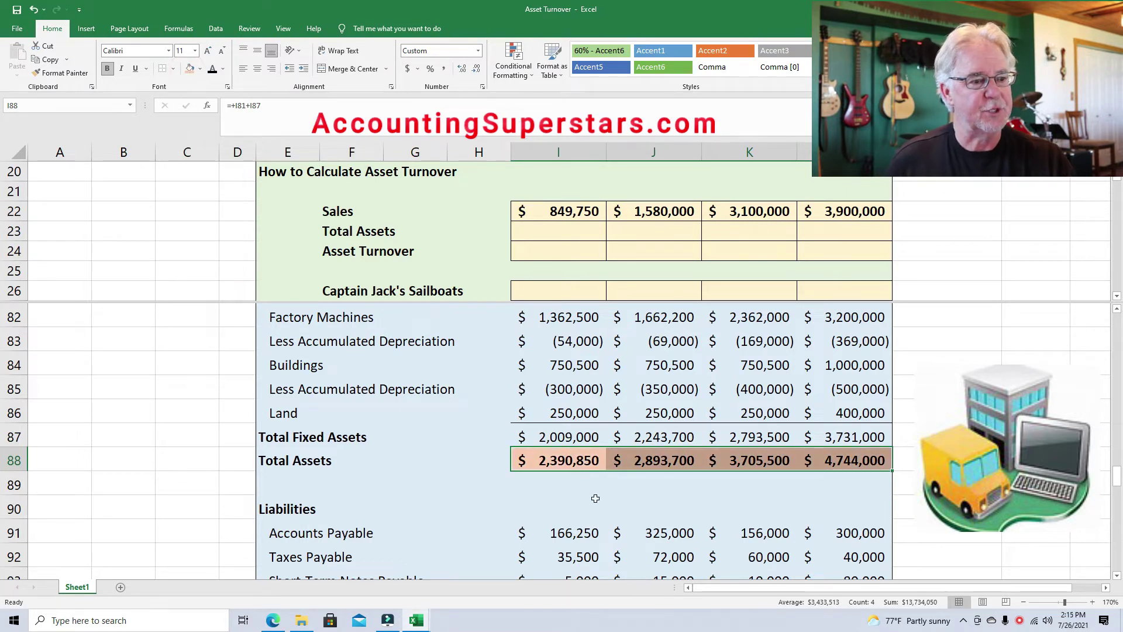
left_click(569, 466)
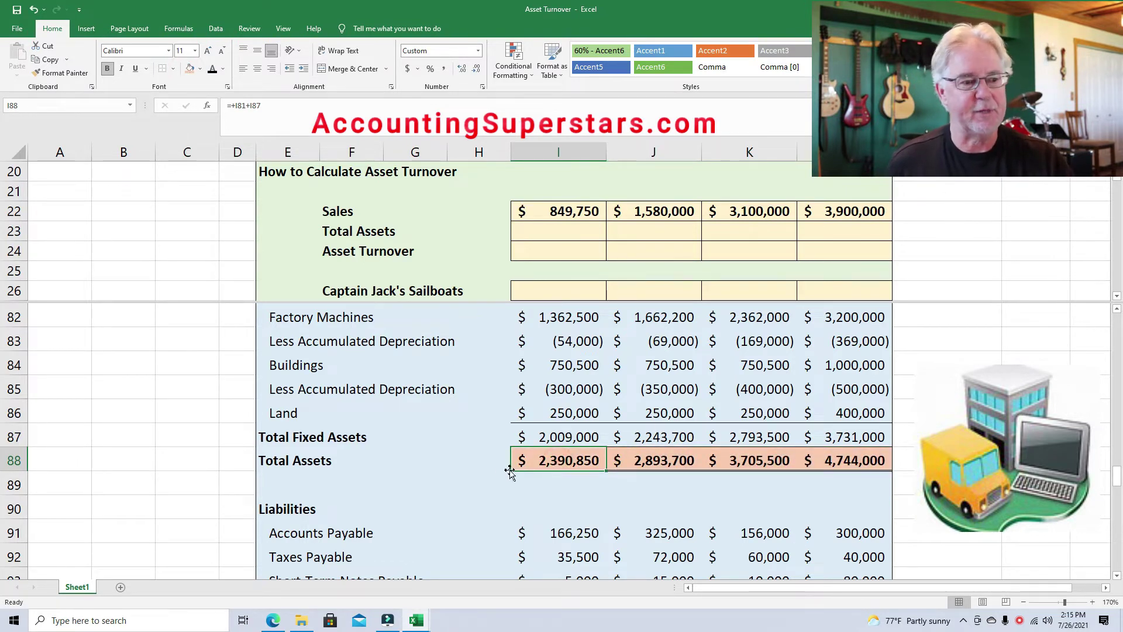
Reveal I23:L23 Total Assets: $2,390,850, $2,893,700, $3,705,500 and $4,744,000
left_click(566, 234)
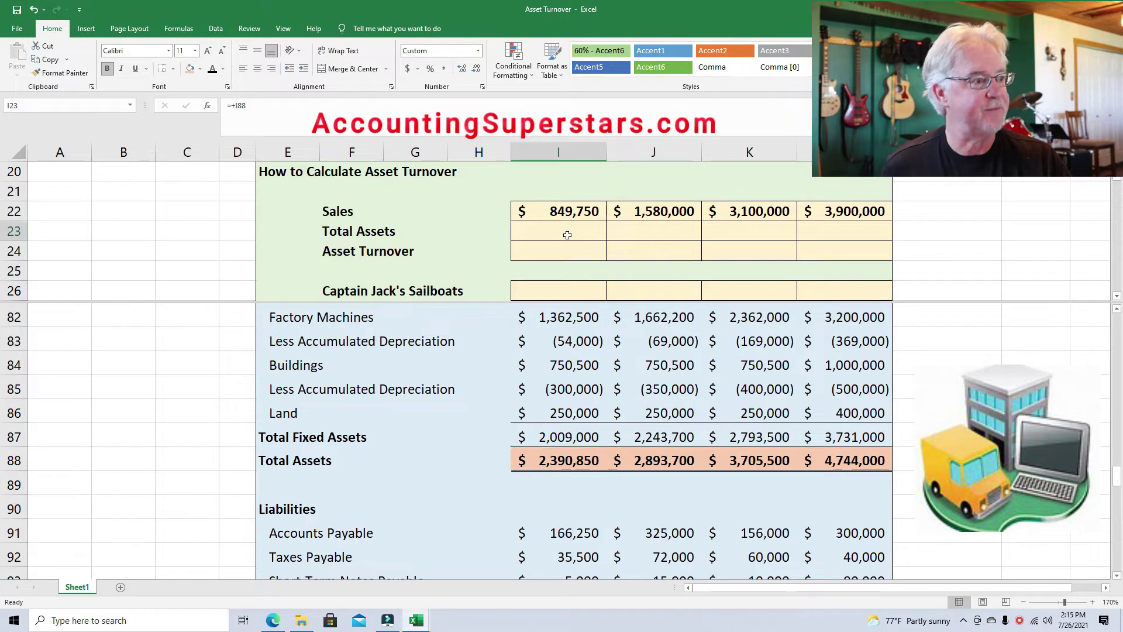
left_click(212, 69)
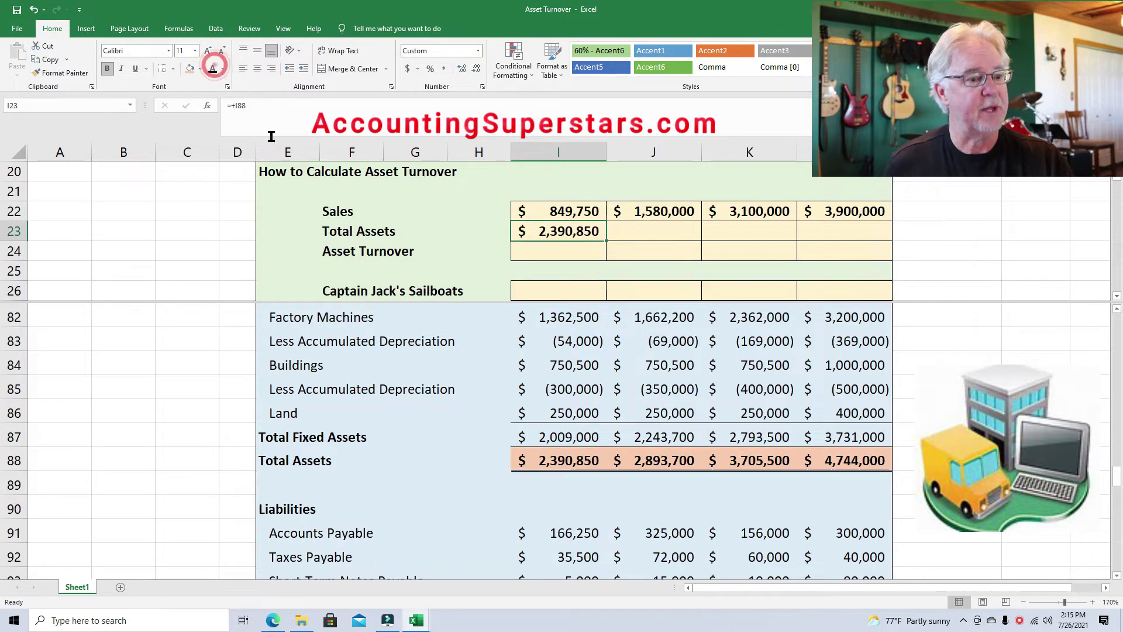
left_click(680, 461)
left_click(660, 227)
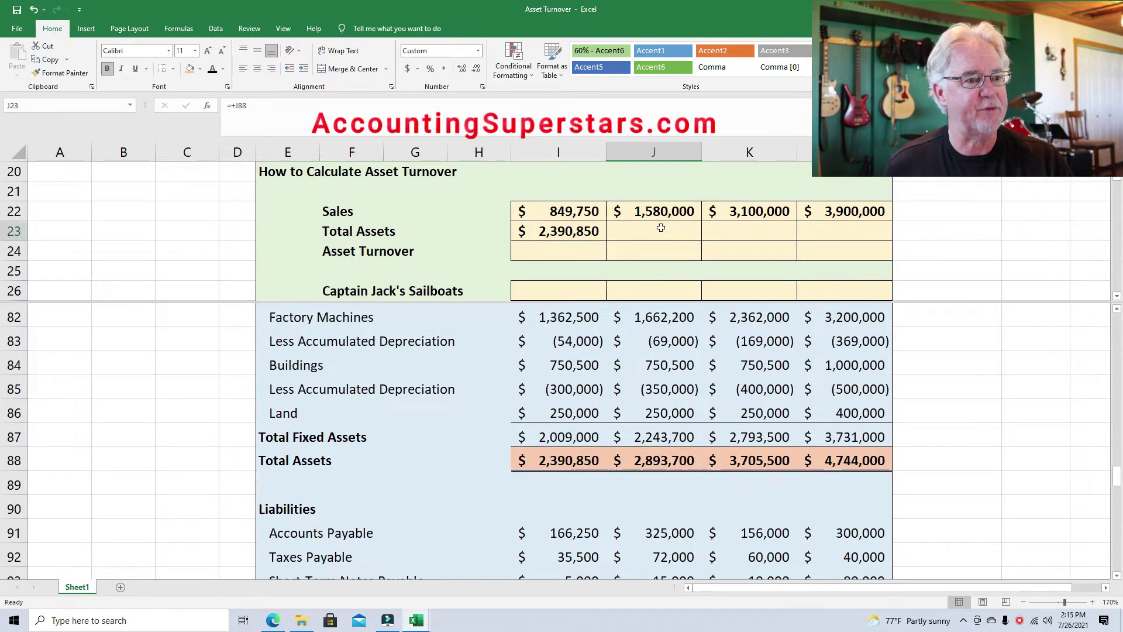
left_click(212, 68)
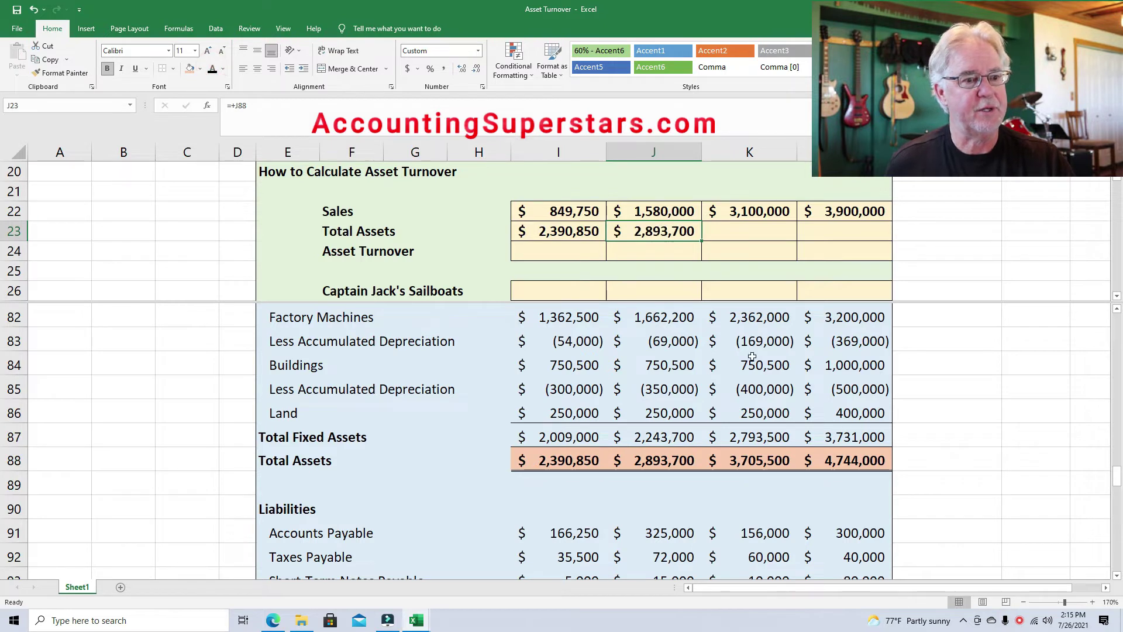
left_click(758, 228)
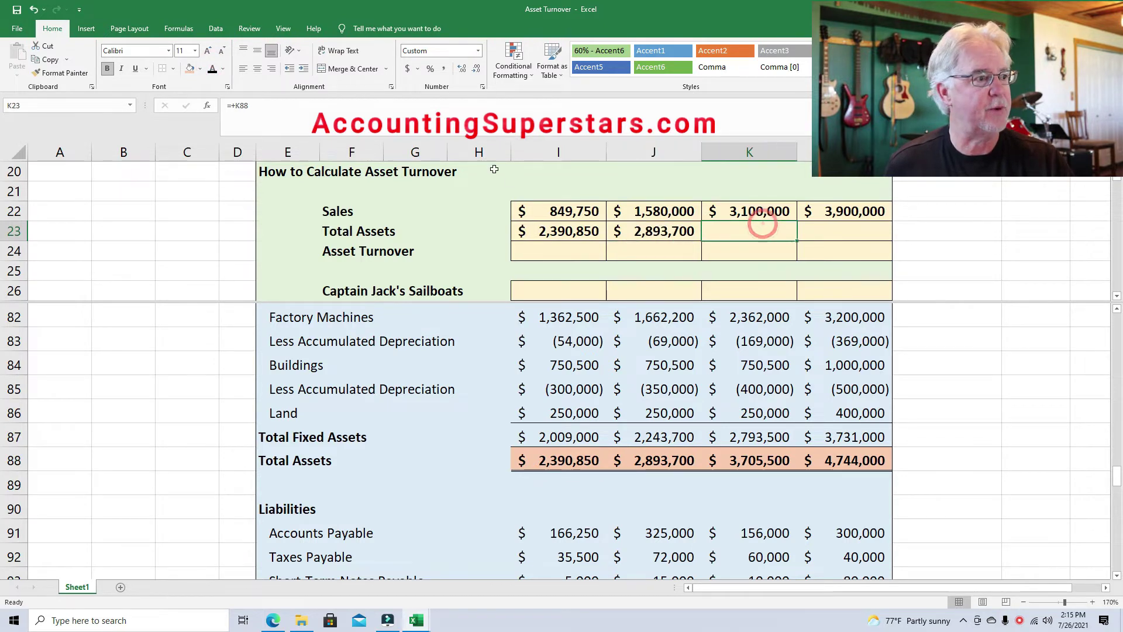
left_click(213, 71)
left_click(841, 231)
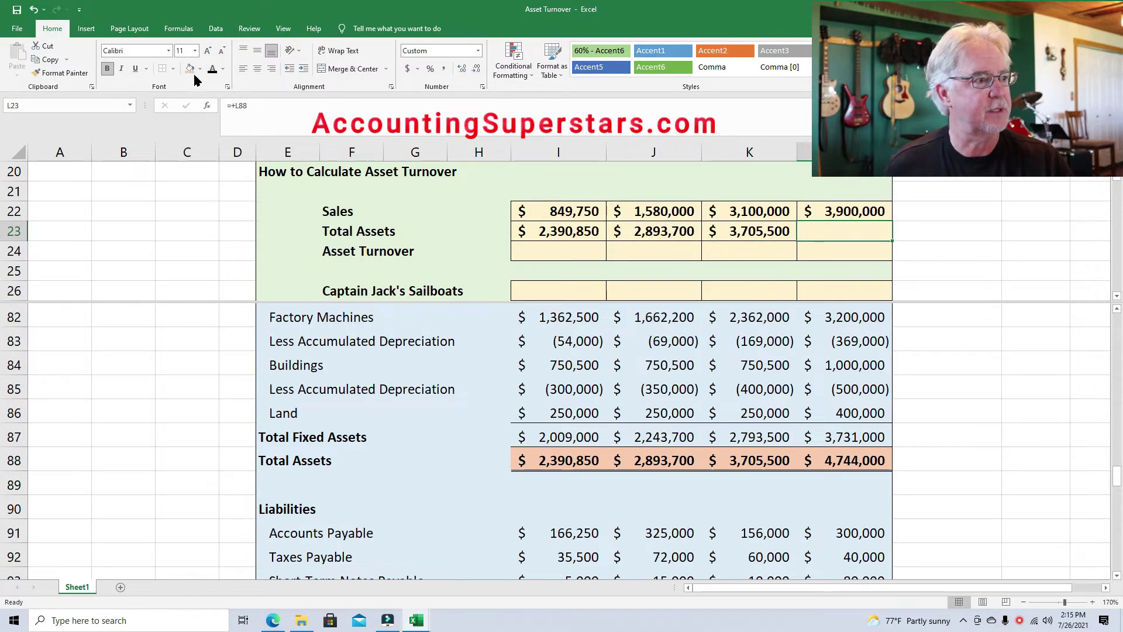
left_click(212, 68)
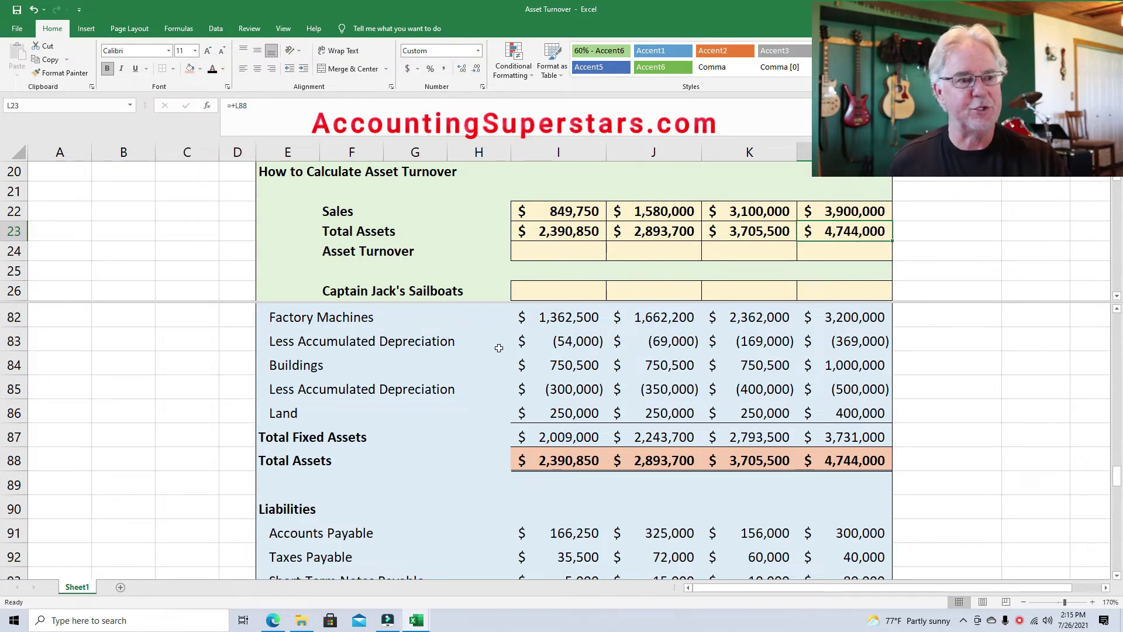
left_click(568, 254)
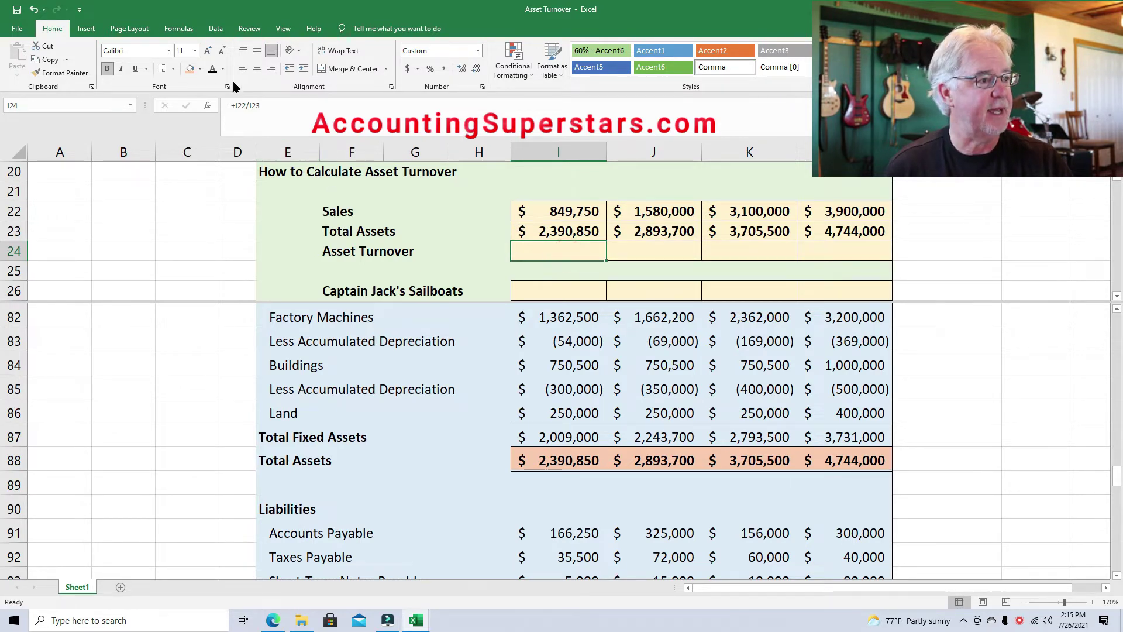
Reveal the =I22/I23 result in I24, showing a 20X1 asset turnover of 0.4
left_click(214, 70)
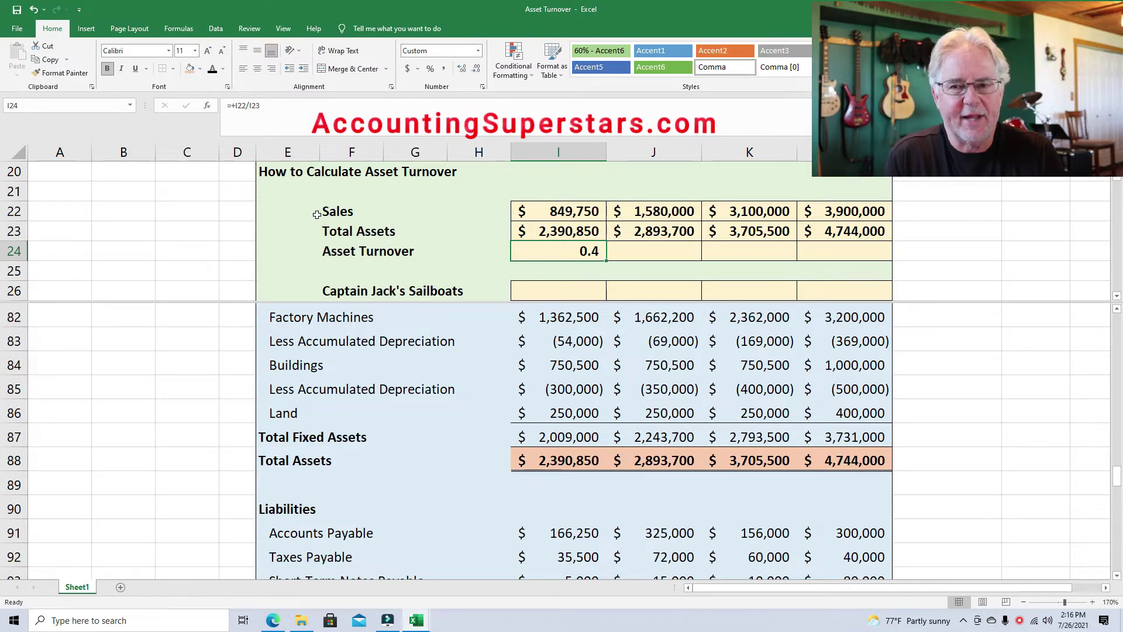
Reveal the J24, K24 and L24 turnover ratios of 0.5, 0.8 and 0.8
left_click(667, 250)
left_click(206, 68)
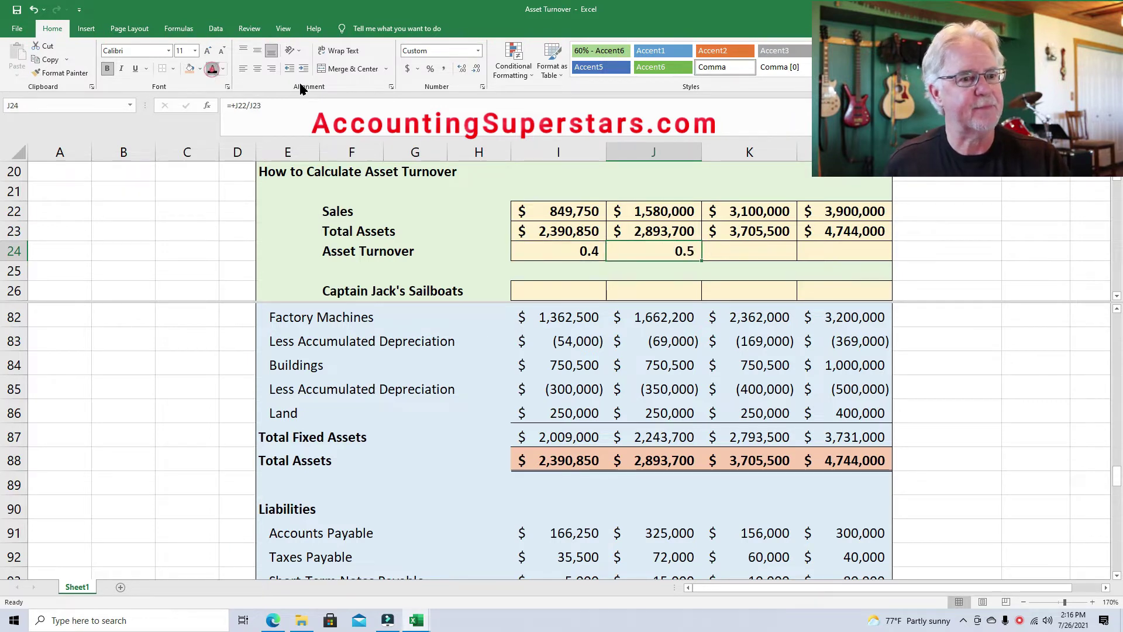
key("Right")
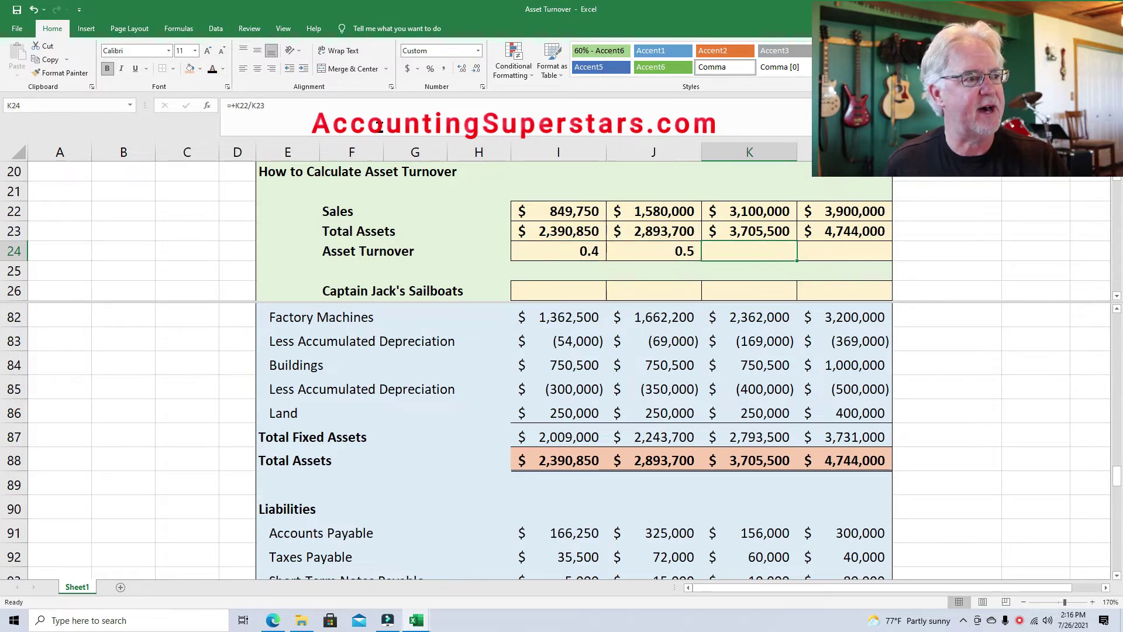
left_click(212, 68)
left_click(827, 243)
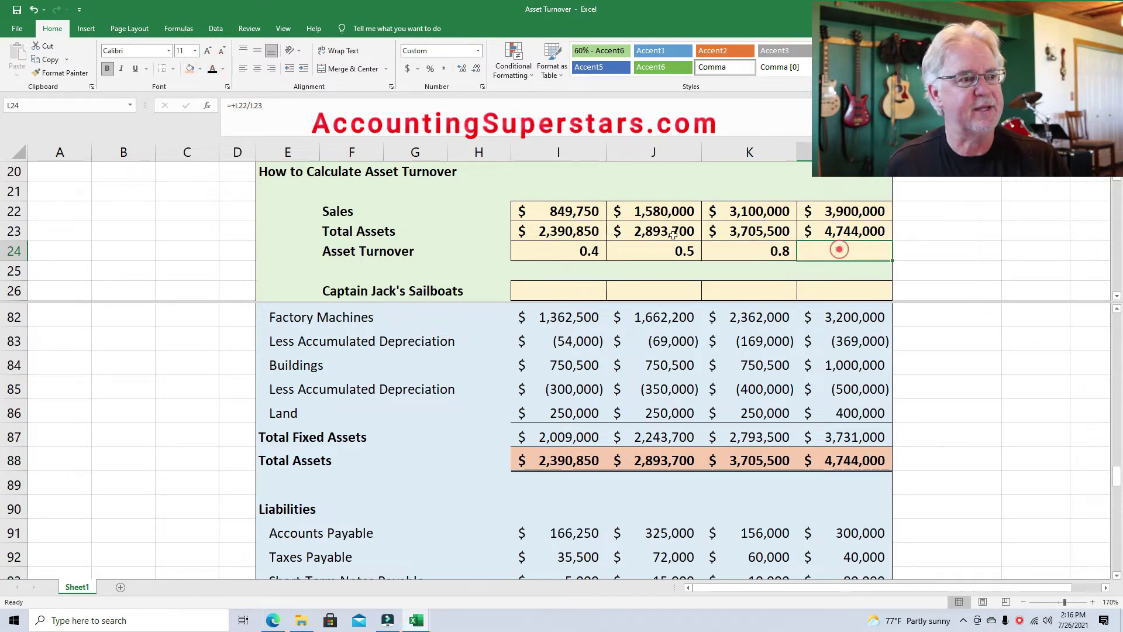
left_click(215, 68)
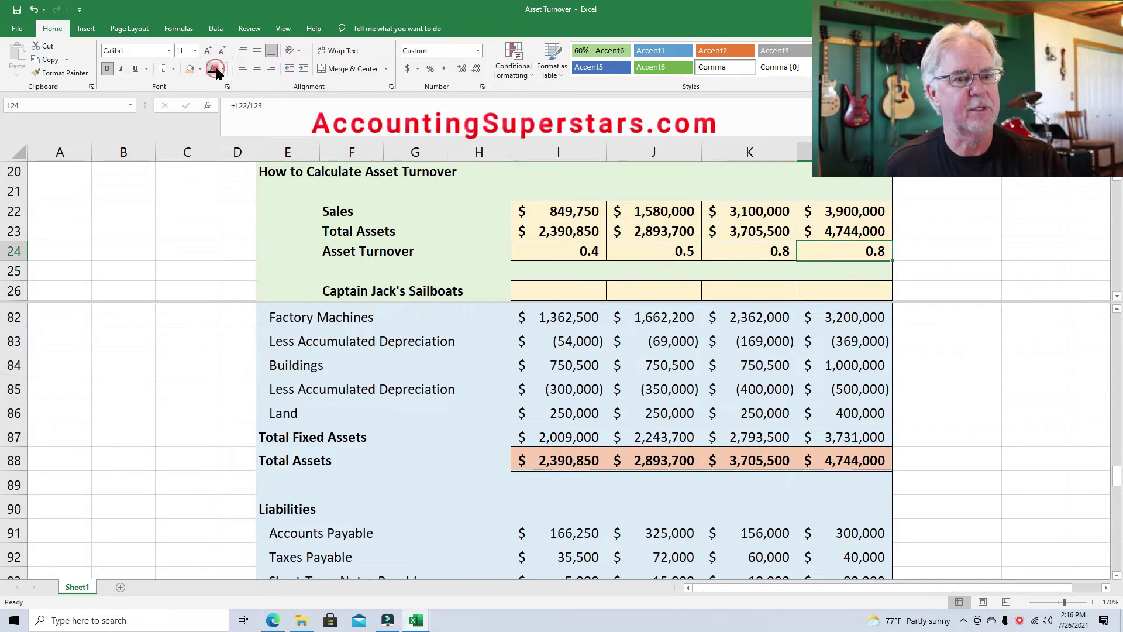